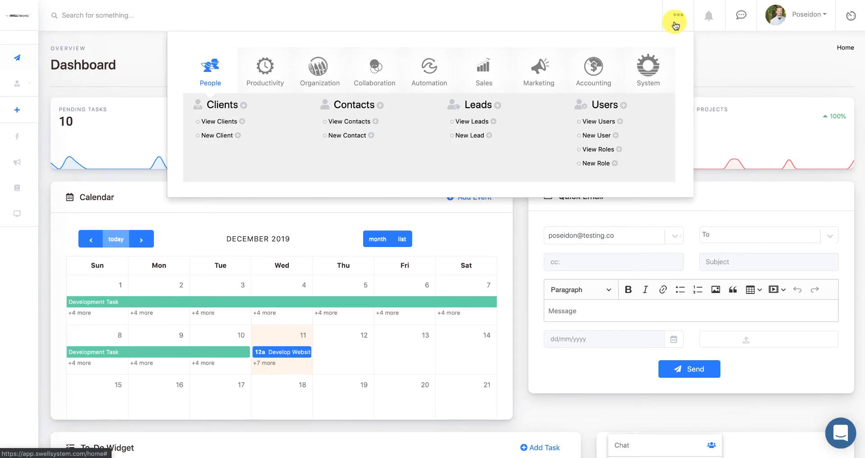
Step: Open the form for creating a new recurring invoice
{"action": "mouse_move", "coordinate": [25, 81]}
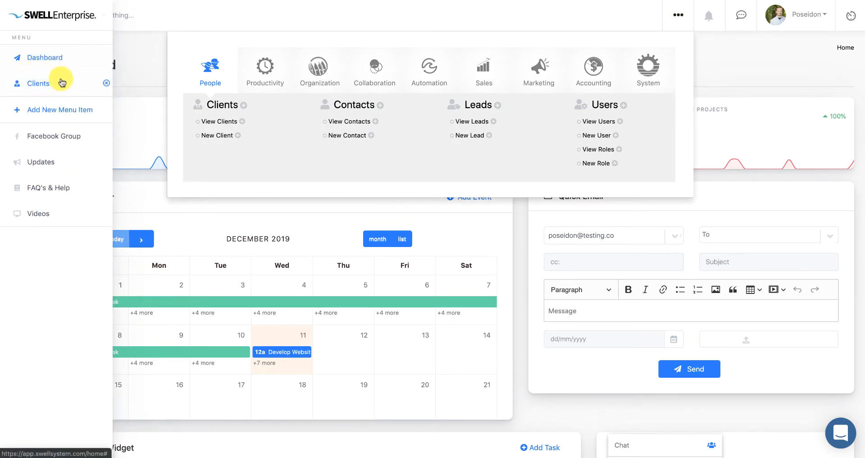
{"action": "left_click", "coordinate": [487, 69]}
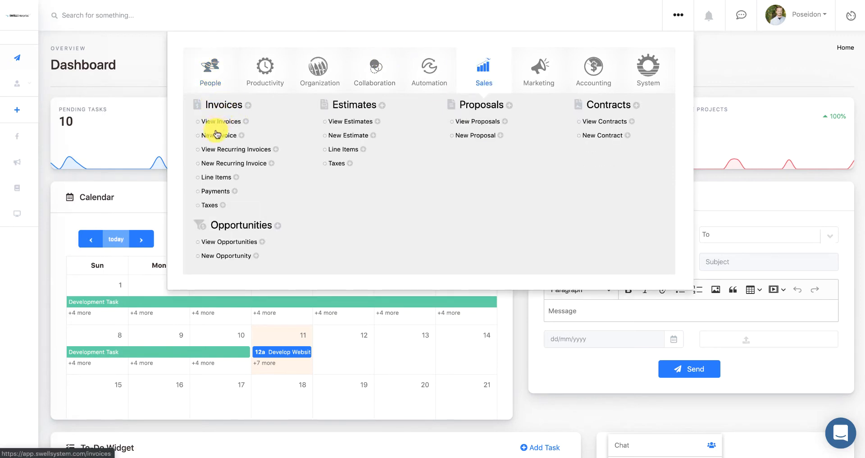
{"action": "left_click", "coordinate": [249, 164]}
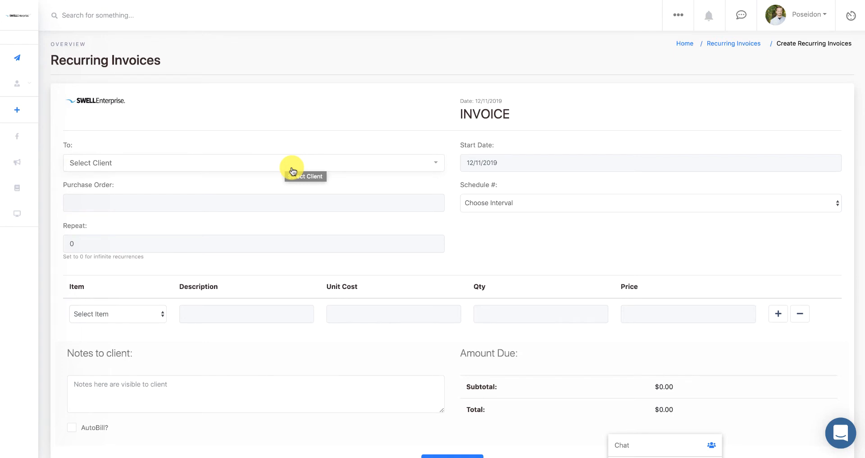
Step: Choose the client contact at SWELL Systems, Inc as recipient and enter SEO as the purchase order
{"action": "left_click", "coordinate": [274, 168]}
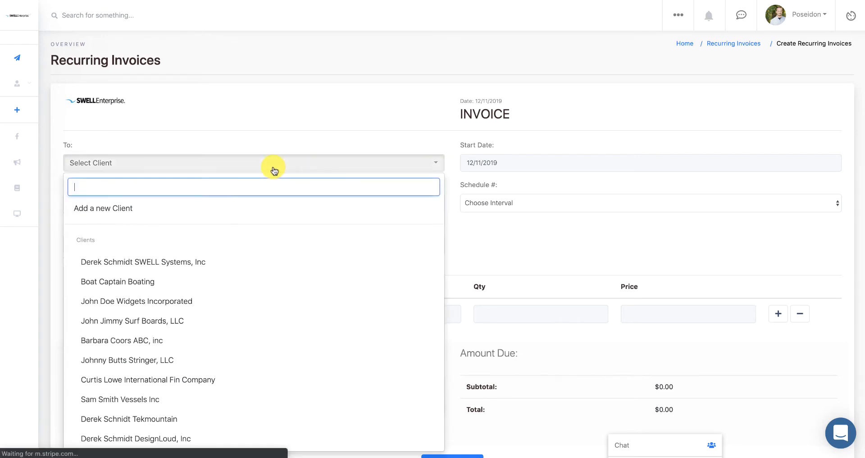
{"action": "left_click", "coordinate": [151, 268]}
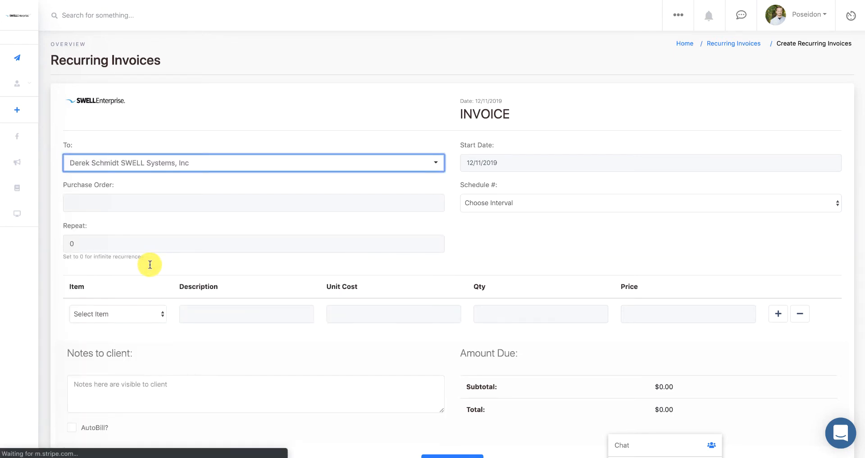
{"action": "left_click", "coordinate": [120, 205]}
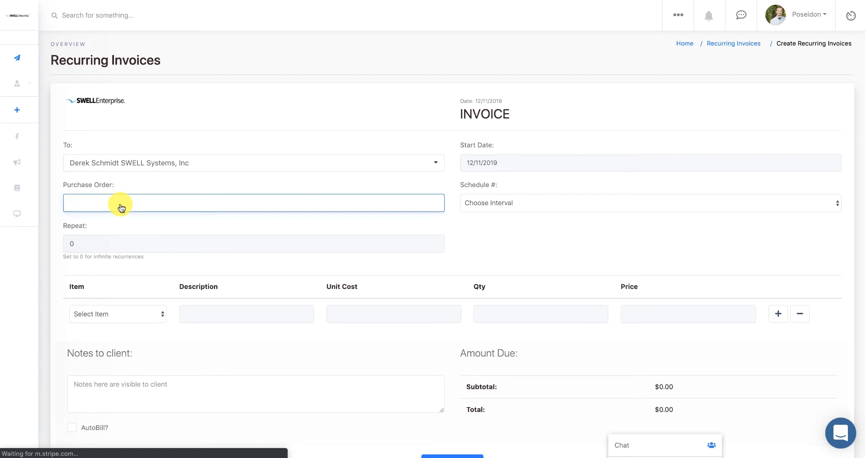
{"action": "type", "text": "SEO"}
{"action": "left_click", "coordinate": [147, 216]}
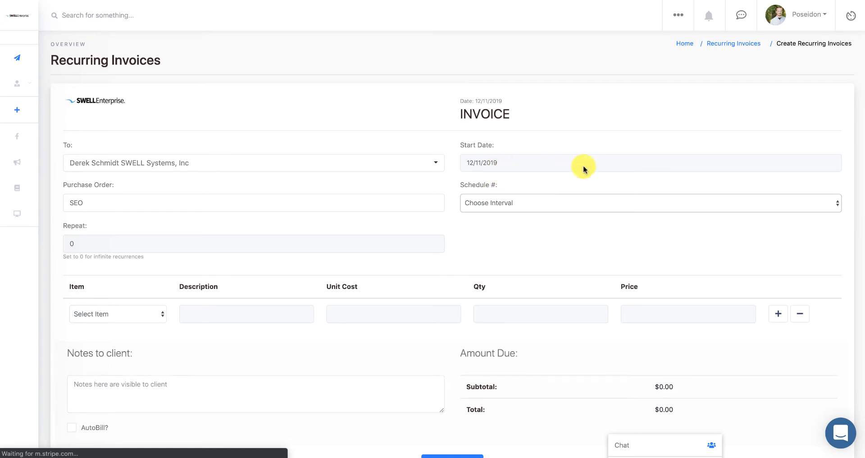
Step: Set the invoice schedule to Monthly with Repeat at 0 for infinite recurrences
{"action": "left_click", "coordinate": [600, 204]}
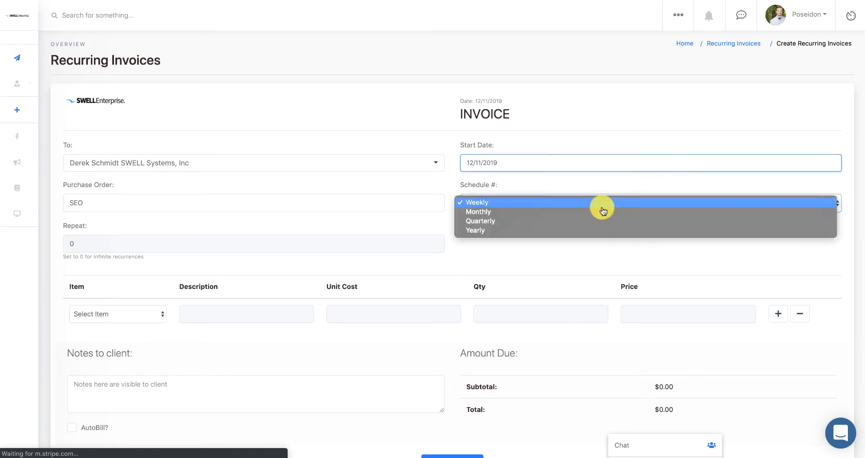
{"action": "left_click", "coordinate": [536, 212]}
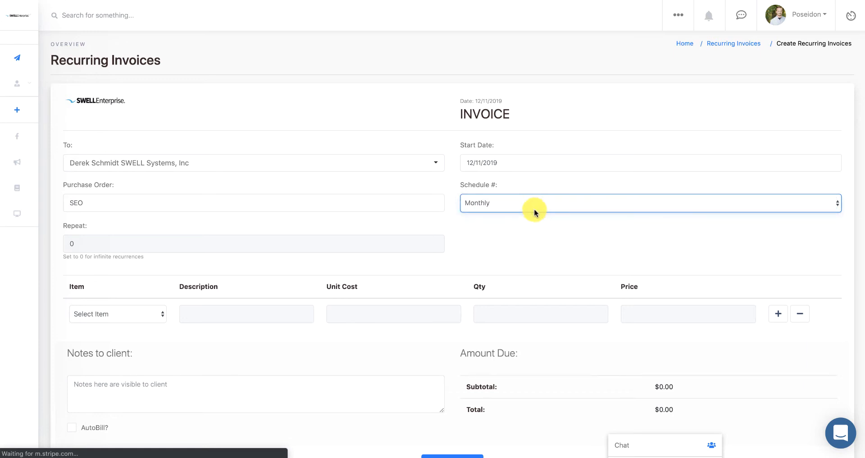
{"action": "left_click", "coordinate": [77, 244]}
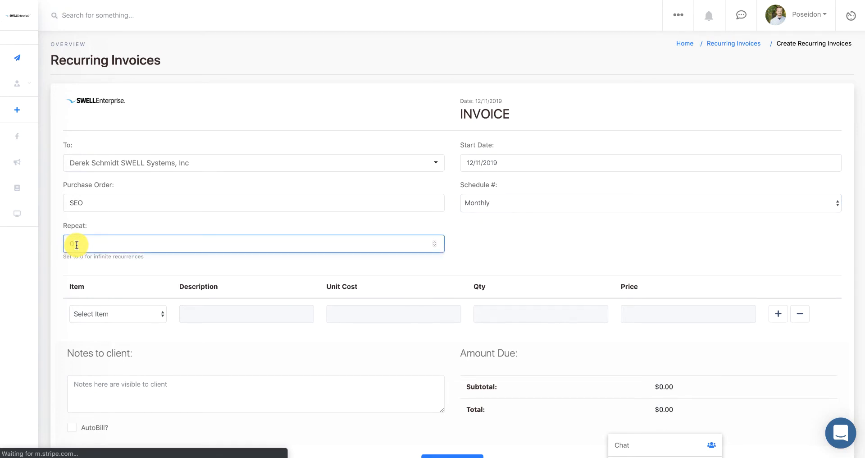
{"action": "type", "text": "1"}
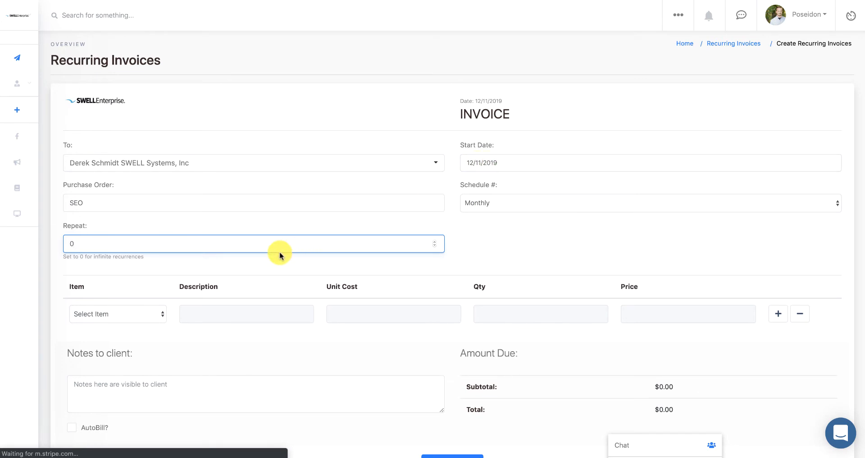
Step: Fill the invoice with three line items: Development, Business Cards and Brochures
{"action": "scroll", "coordinate": [126, 275], "scroll_direction": "down", "scroll_amount": 2}
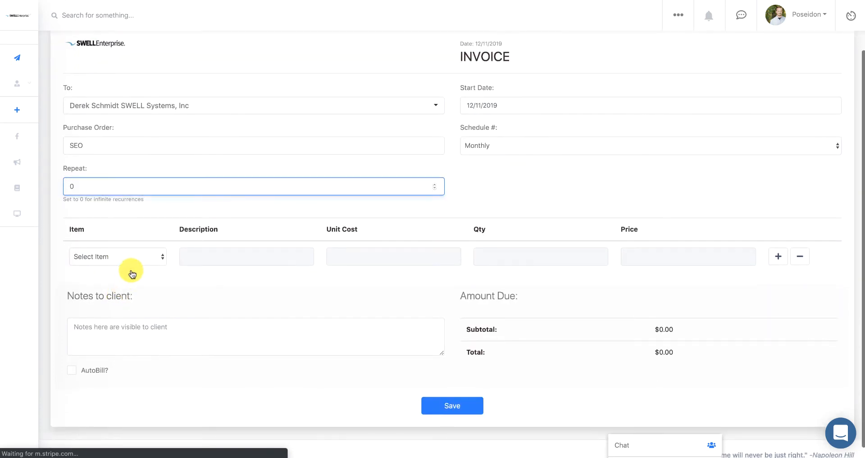
{"action": "left_click", "coordinate": [134, 260]}
{"action": "left_click", "coordinate": [120, 274]}
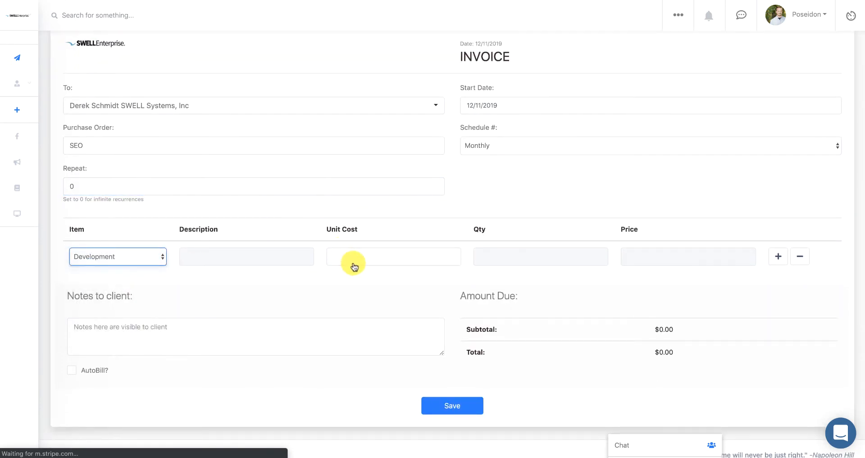
{"action": "left_click", "coordinate": [779, 256]}
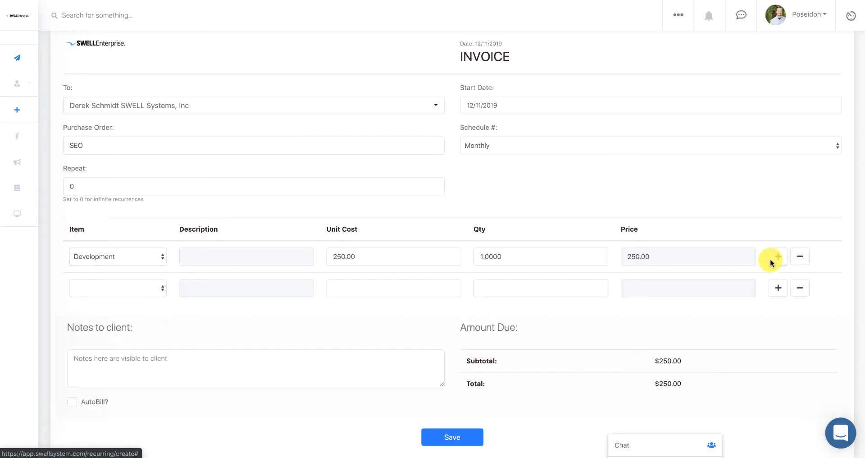
{"action": "left_click", "coordinate": [148, 294]}
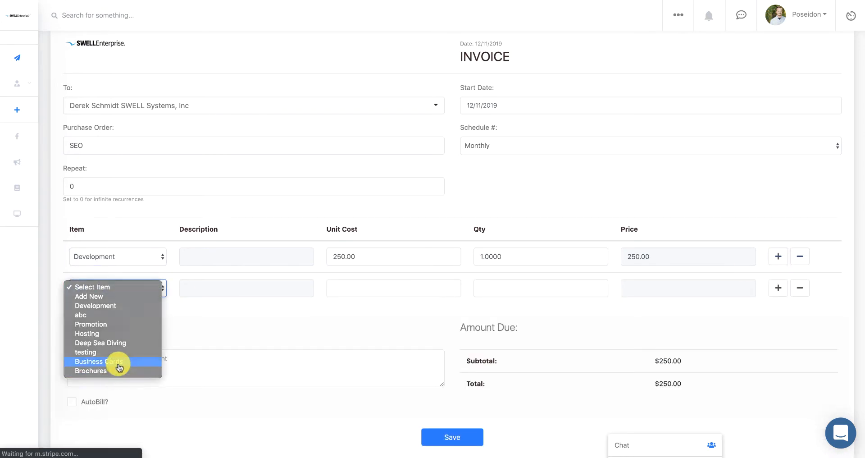
{"action": "left_click", "coordinate": [120, 361]}
{"action": "left_click", "coordinate": [778, 288]}
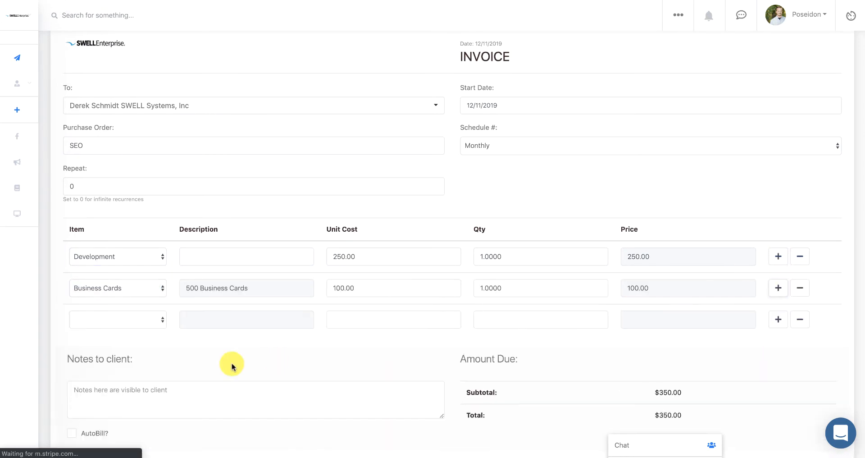
{"action": "left_click", "coordinate": [122, 324]}
{"action": "left_click", "coordinate": [91, 401]}
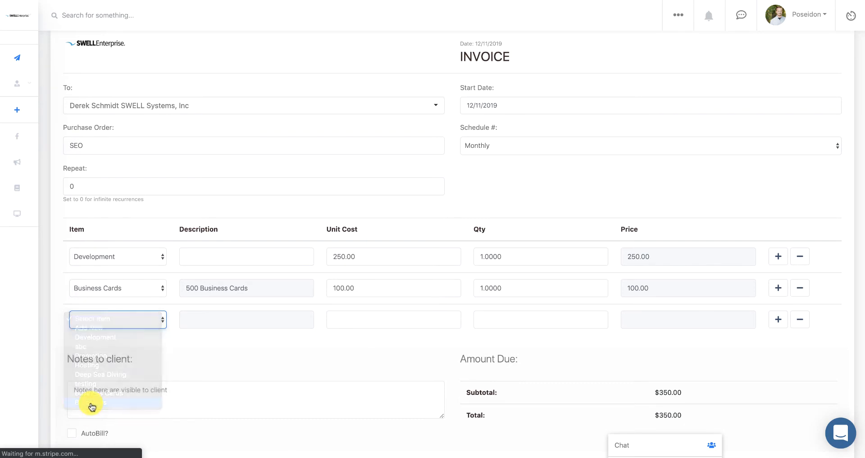
{"action": "scroll", "coordinate": [132, 367], "scroll_direction": "down", "scroll_amount": 3}
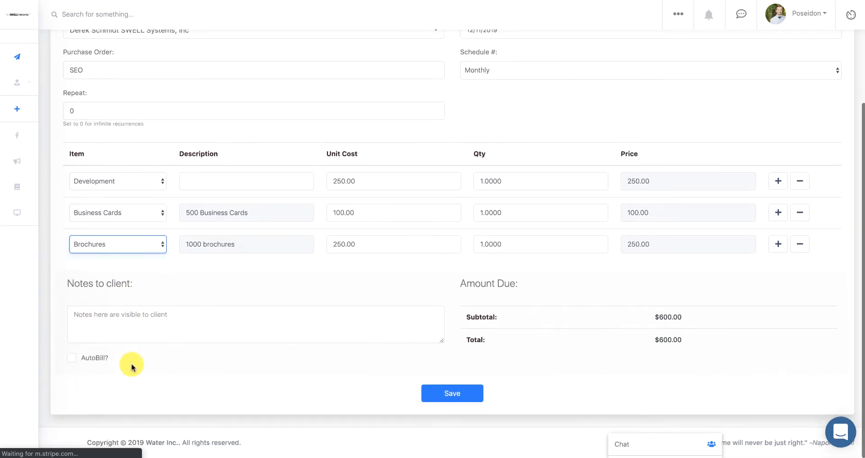
{"action": "left_click", "coordinate": [179, 328]}
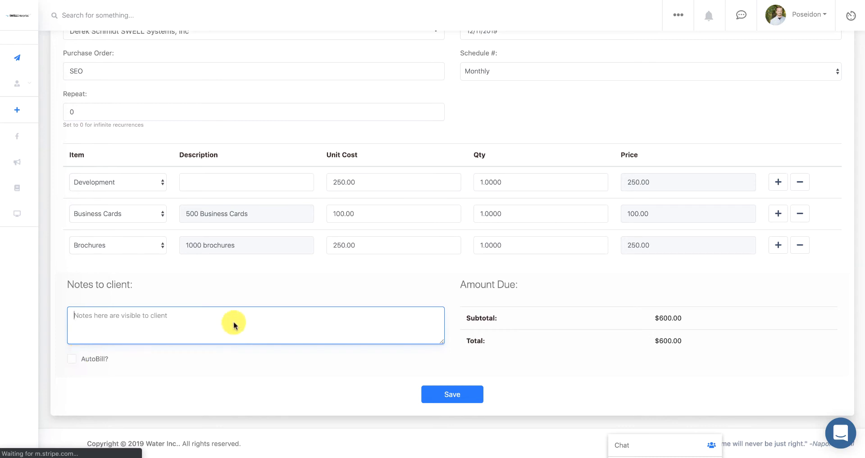
{"action": "left_click", "coordinate": [803, 24]}
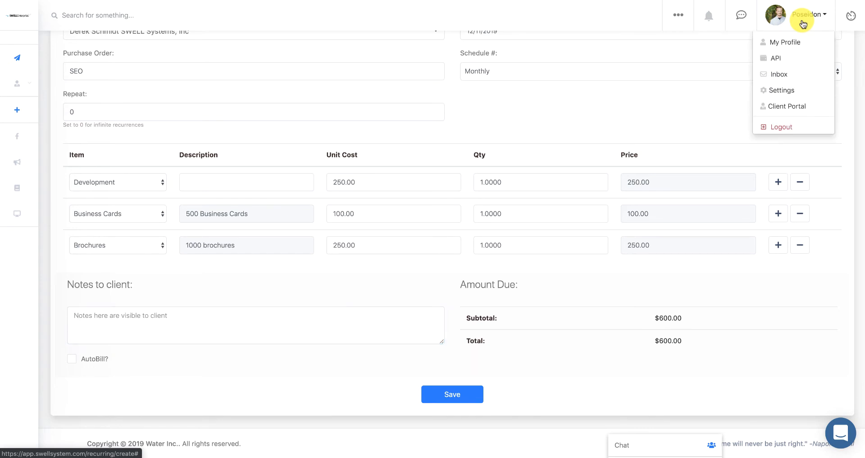
{"action": "left_click", "coordinate": [780, 92]}
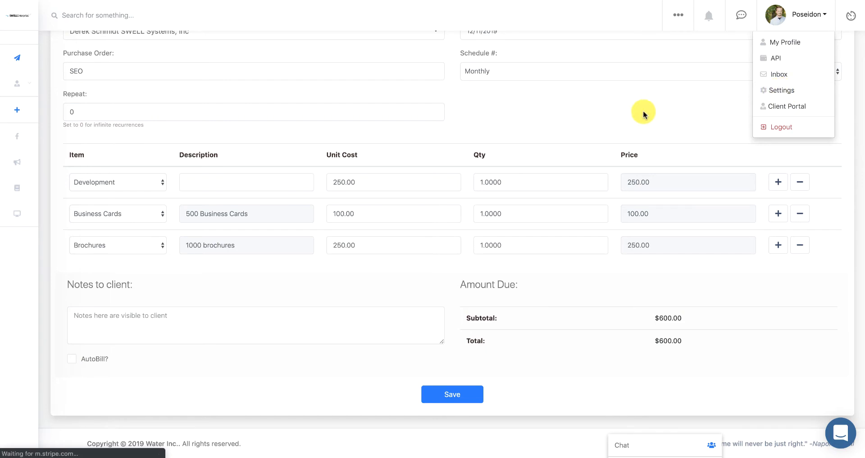
{"action": "left_click", "coordinate": [625, 116]}
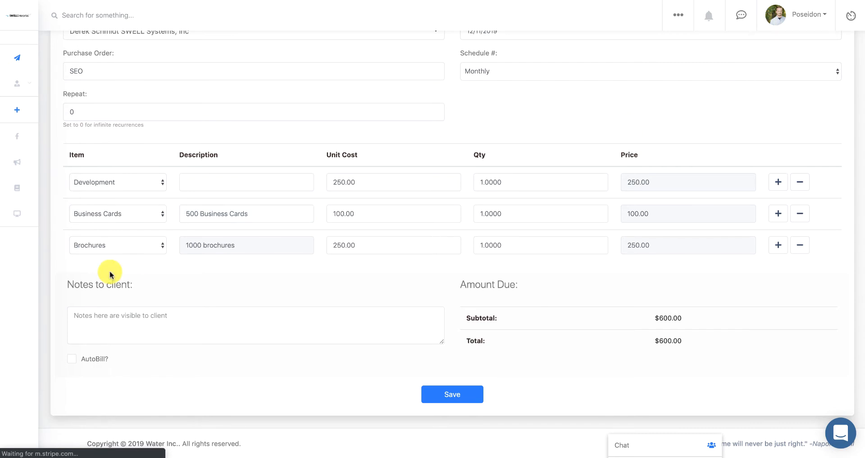
Step: Enable AutoBill for the recurring invoice and choose Card as the payment type
{"action": "left_click", "coordinate": [72, 362]}
{"action": "scroll", "coordinate": [174, 342], "scroll_direction": "down", "scroll_amount": 1}
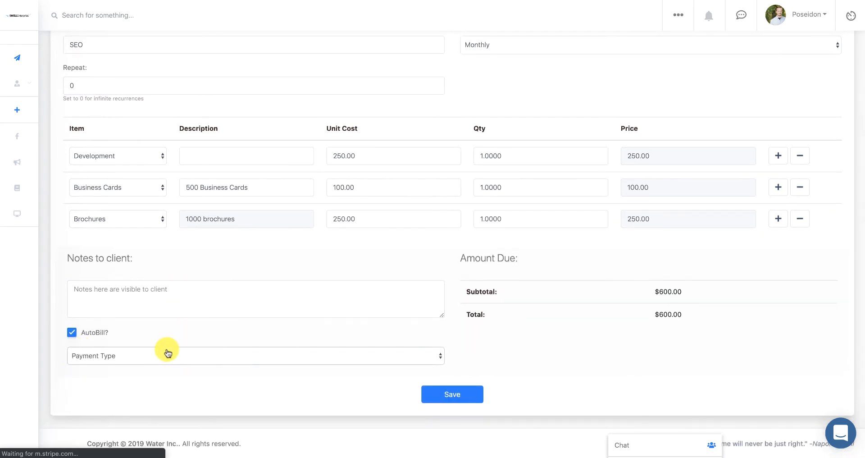
{"action": "left_click", "coordinate": [168, 353]}
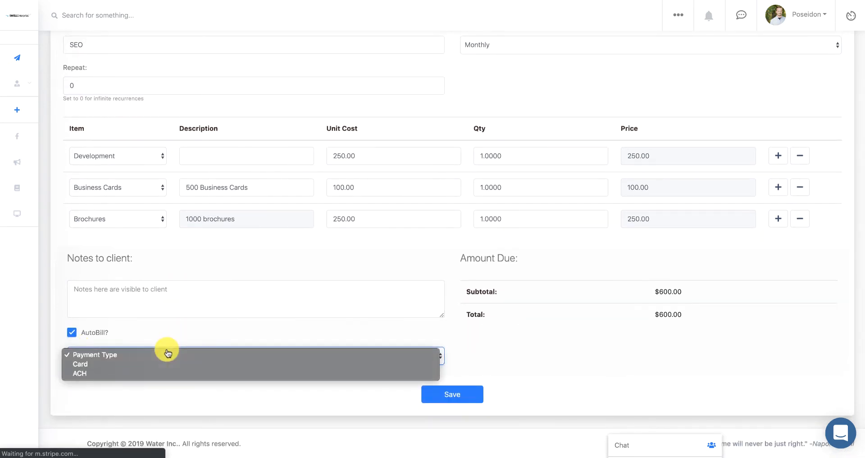
{"action": "left_click", "coordinate": [99, 365]}
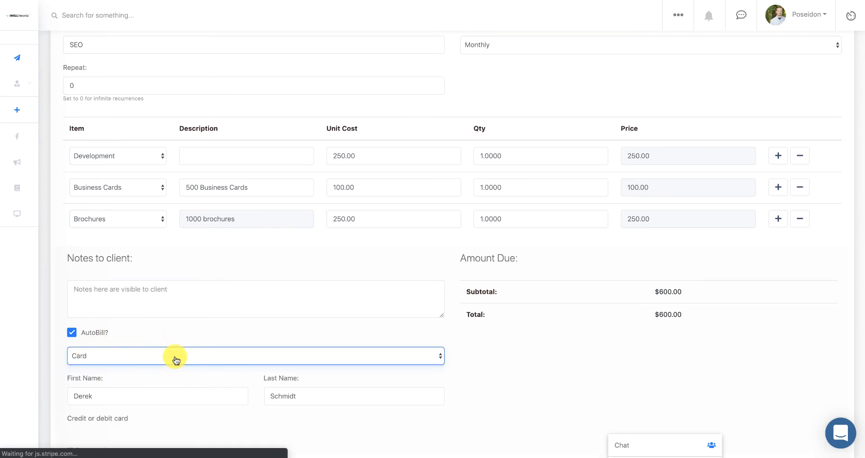
Step: Review the card payment fields and enable the Save card option, leaving the card details blank
{"action": "scroll", "coordinate": [239, 367], "scroll_direction": "down", "scroll_amount": 3}
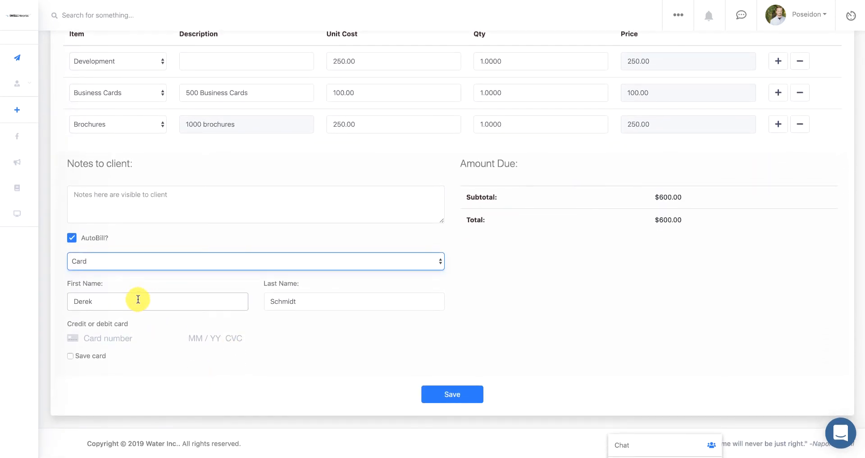
{"action": "left_click", "coordinate": [114, 339]}
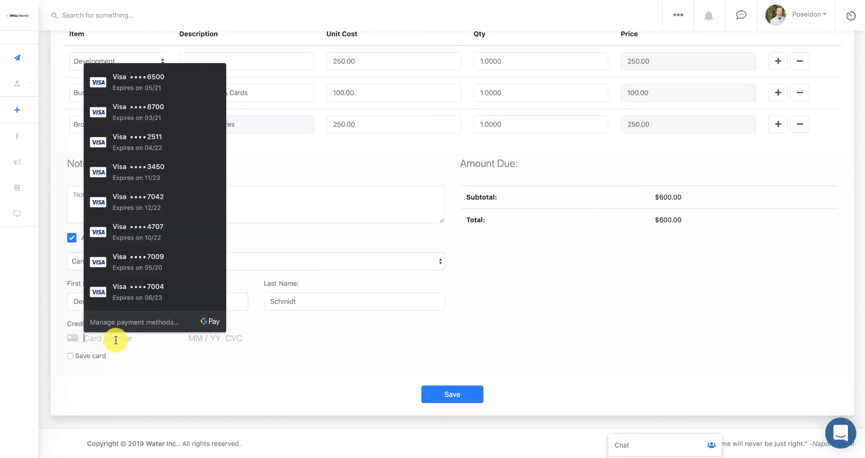
{"action": "left_click", "coordinate": [220, 343]}
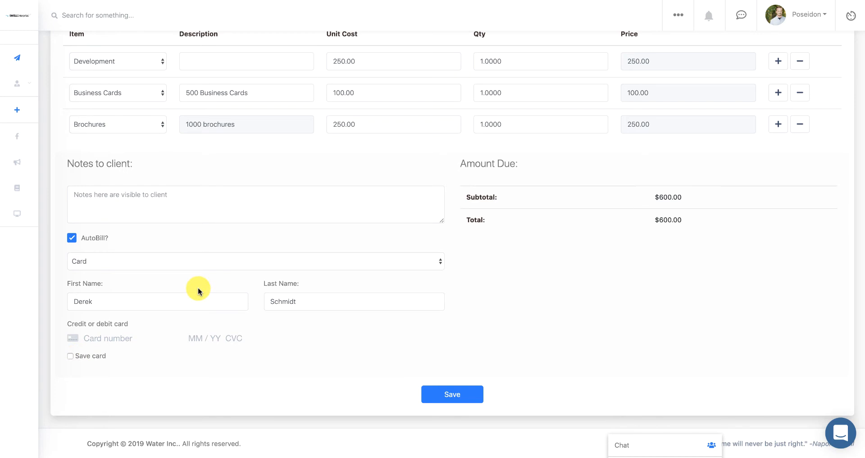
{"action": "scroll", "coordinate": [197, 290], "scroll_direction": "up", "scroll_amount": 3}
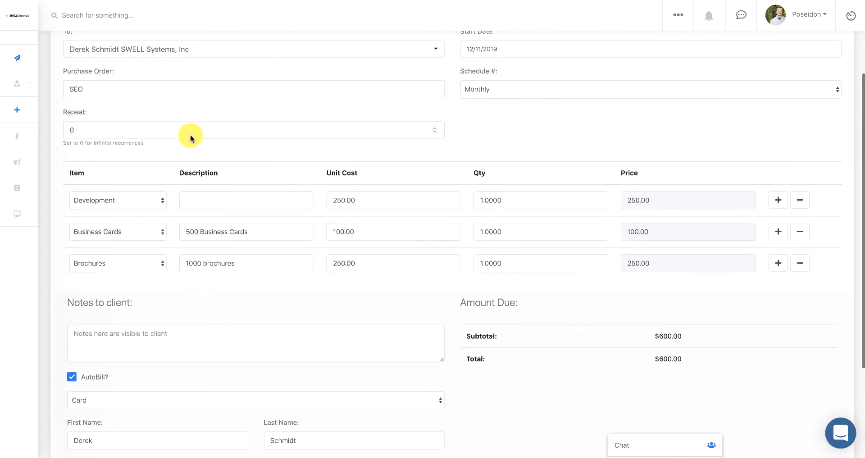
{"action": "scroll", "coordinate": [117, 385], "scroll_direction": "down", "scroll_amount": 3}
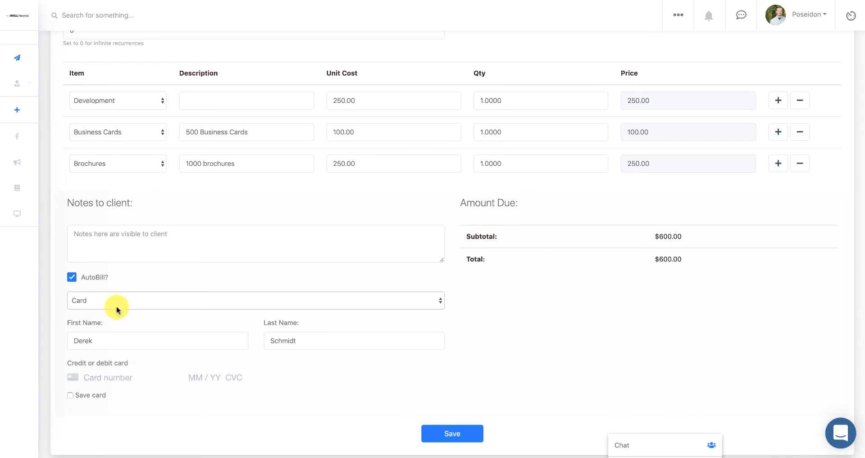
{"action": "left_click", "coordinate": [71, 395]}
{"action": "scroll", "coordinate": [310, 411], "scroll_direction": "down", "scroll_amount": 1}
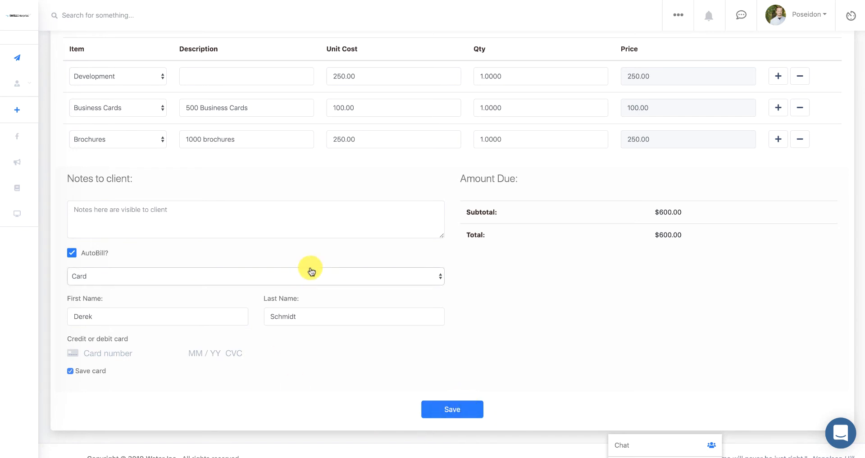
Step: Switch the AutoBill payment type to ACH and activate the routing number field
{"action": "left_click", "coordinate": [108, 278]}
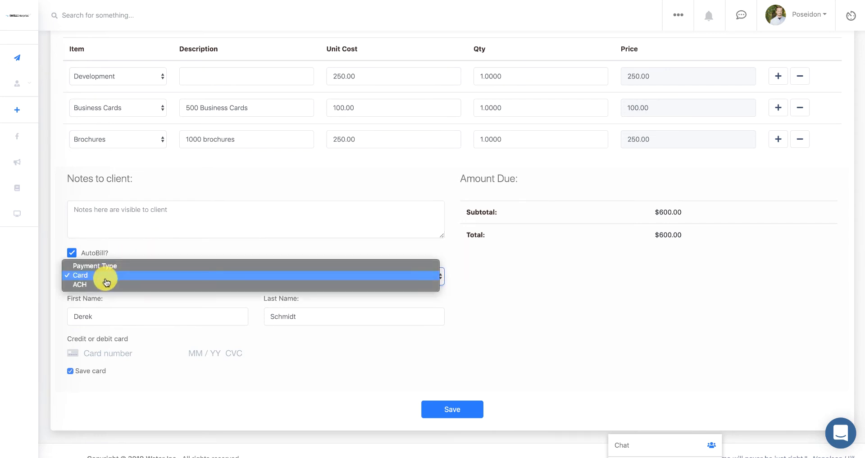
{"action": "left_click", "coordinate": [105, 284]}
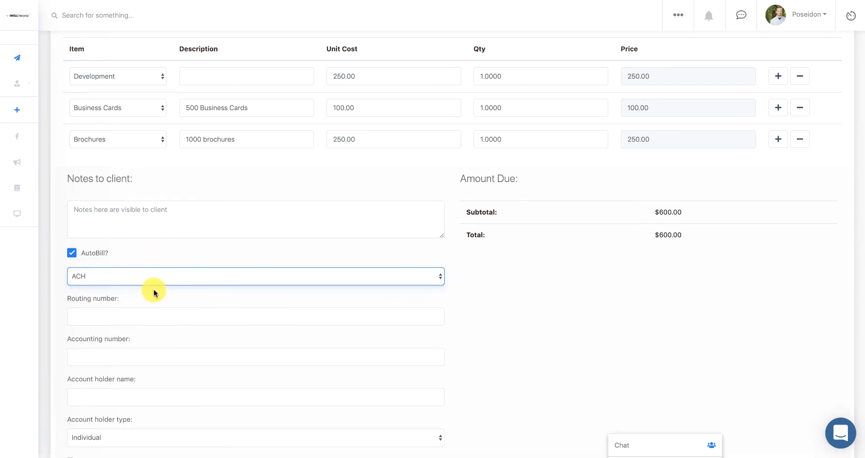
{"action": "scroll", "coordinate": [151, 309], "scroll_direction": "down", "scroll_amount": 2}
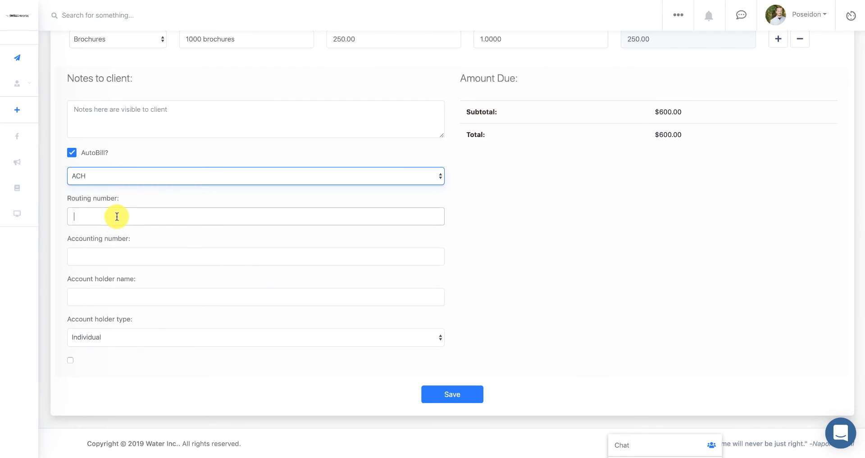
{"action": "left_click", "coordinate": [108, 215]}
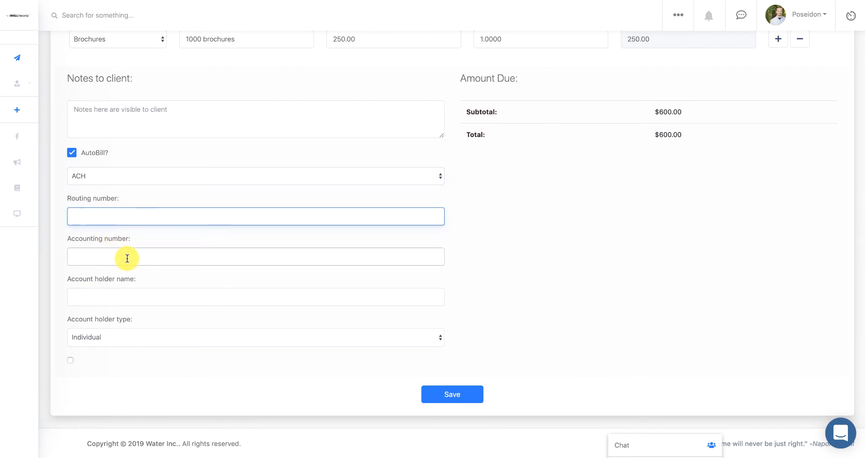
Step: Keep Individual as the ACH account holder type, enable the checkbox beneath it, and leave the AutoBill payment type on ACH
{"action": "left_click", "coordinate": [122, 342]}
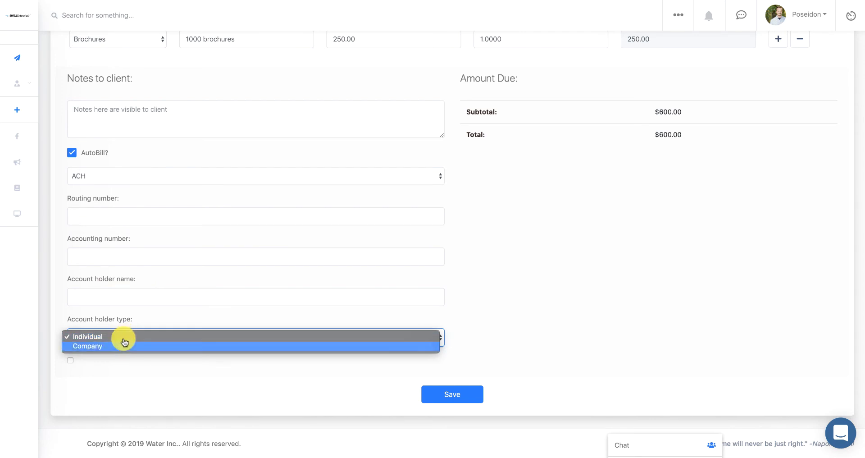
{"action": "left_click", "coordinate": [70, 360]}
{"action": "scroll", "coordinate": [171, 237], "scroll_direction": "up", "scroll_amount": 3}
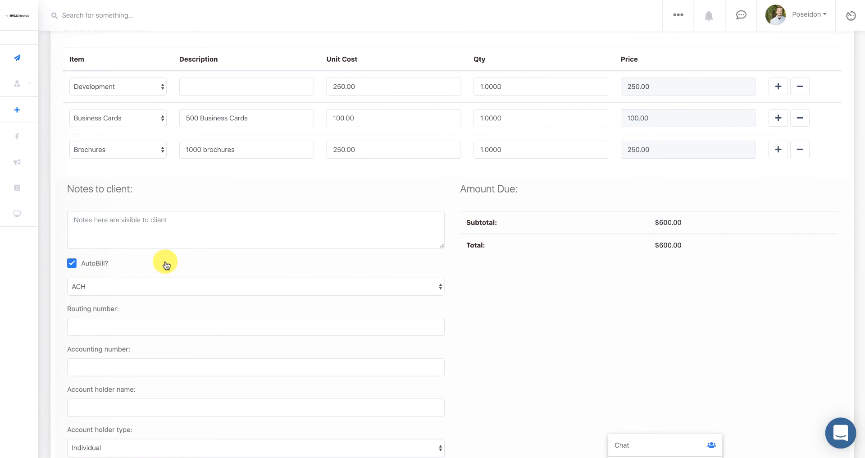
{"action": "left_click", "coordinate": [164, 291]}
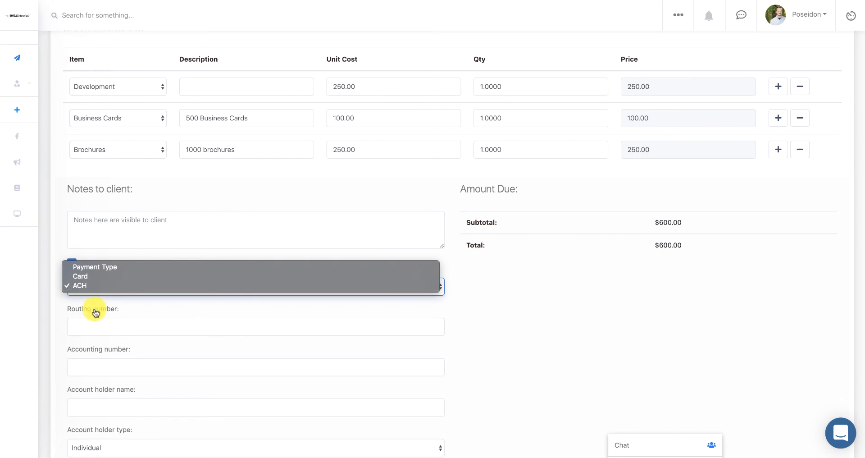
{"action": "left_click", "coordinate": [573, 251]}
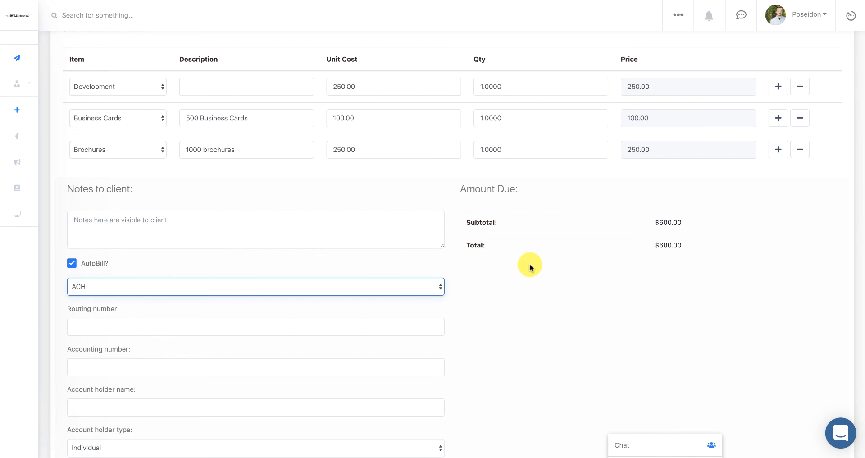
Step: Review the completed recurring invoice form, from the ACH fields and line items to the client and schedule details
{"action": "scroll", "coordinate": [482, 292], "scroll_direction": "down", "scroll_amount": 2}
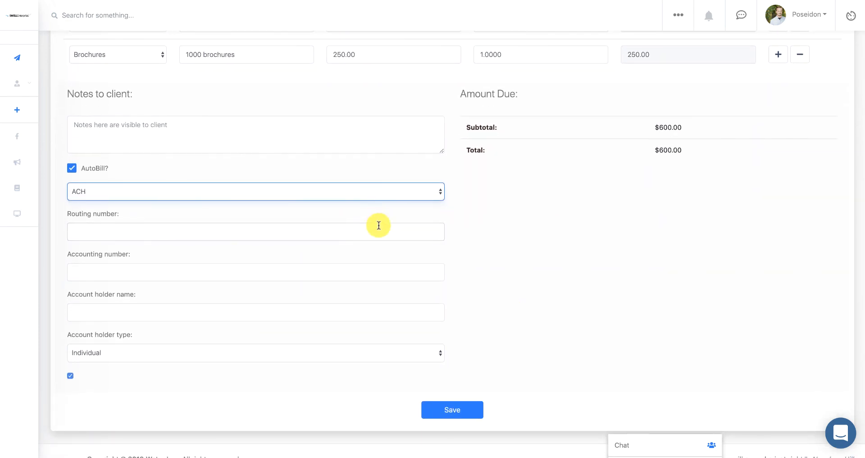
{"action": "scroll", "coordinate": [379, 226], "scroll_direction": "up", "scroll_amount": 10}
{"action": "scroll", "coordinate": [379, 228], "scroll_direction": "down", "scroll_amount": 10}
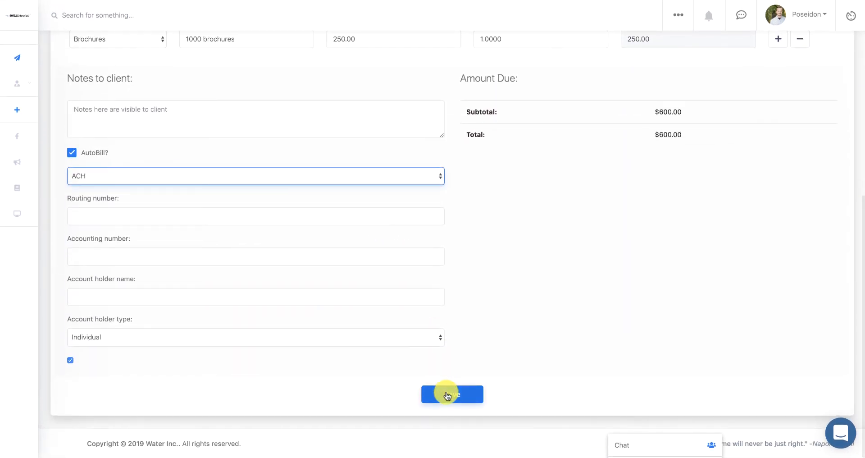
{"action": "scroll", "coordinate": [470, 299], "scroll_direction": "up", "scroll_amount": 6}
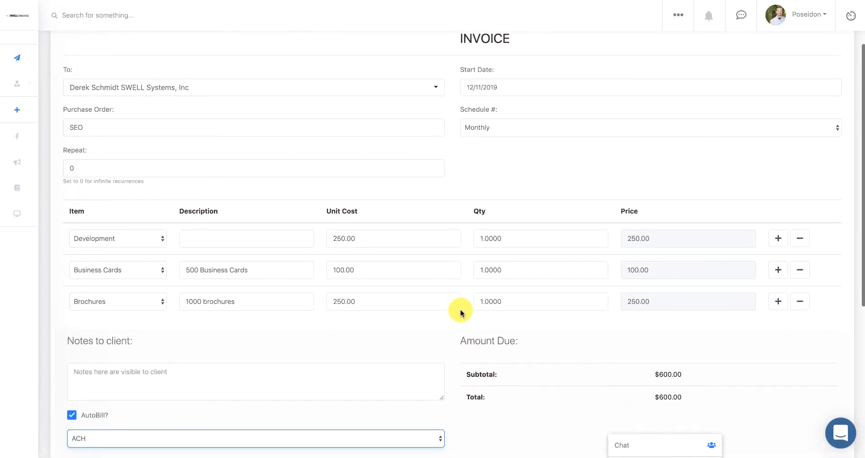
{"action": "scroll", "coordinate": [394, 236], "scroll_direction": "up", "scroll_amount": 2}
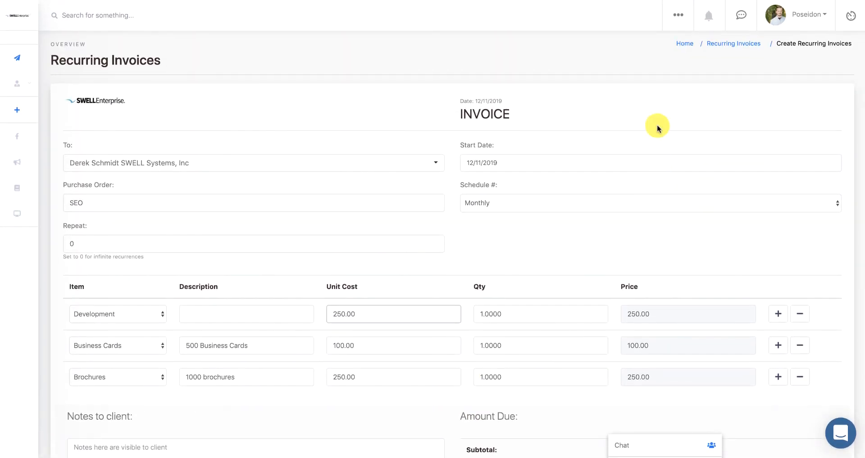
Step: Leave the form without saving, view the recurring invoices list, and open the list of all invoices
{"action": "left_click", "coordinate": [714, 44]}
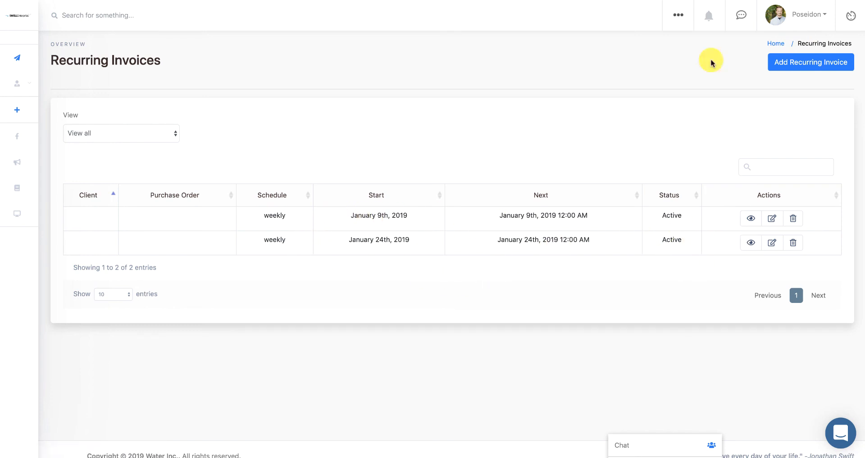
{"action": "left_click", "coordinate": [678, 15]}
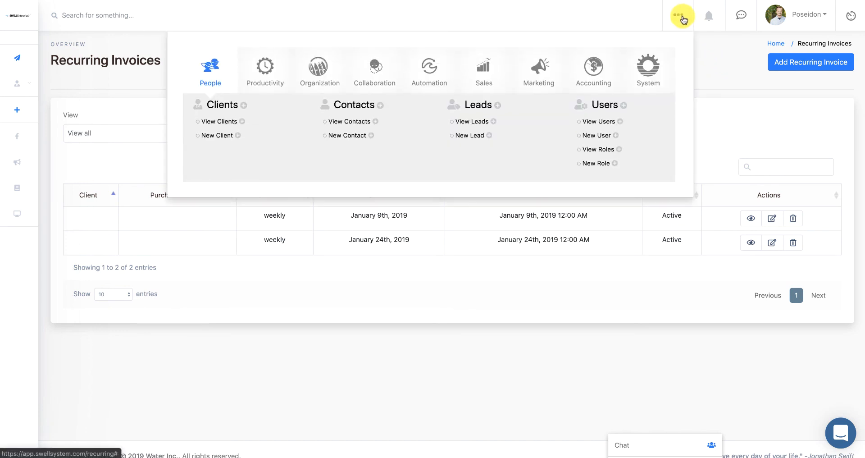
{"action": "left_click", "coordinate": [484, 66]}
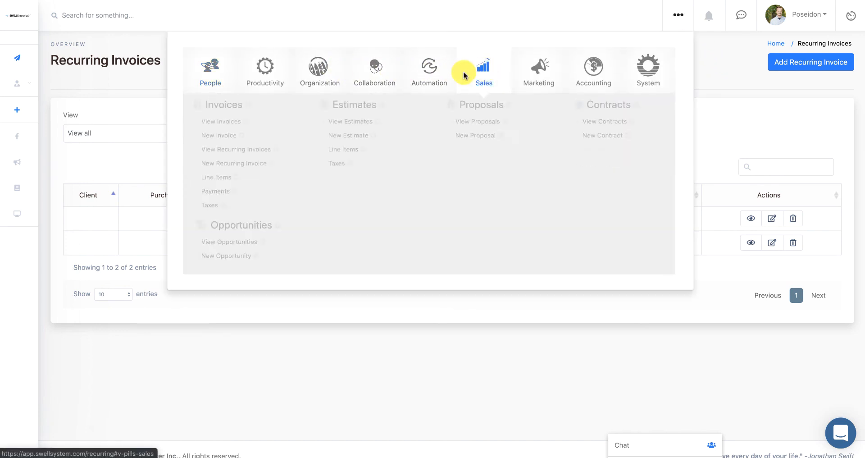
{"action": "left_click", "coordinate": [210, 120]}
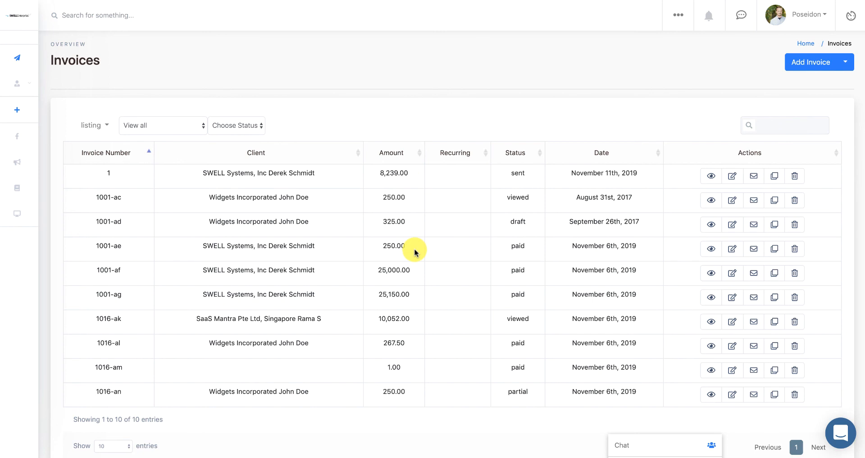
{"action": "scroll", "coordinate": [415, 251], "scroll_direction": "down", "scroll_amount": 1}
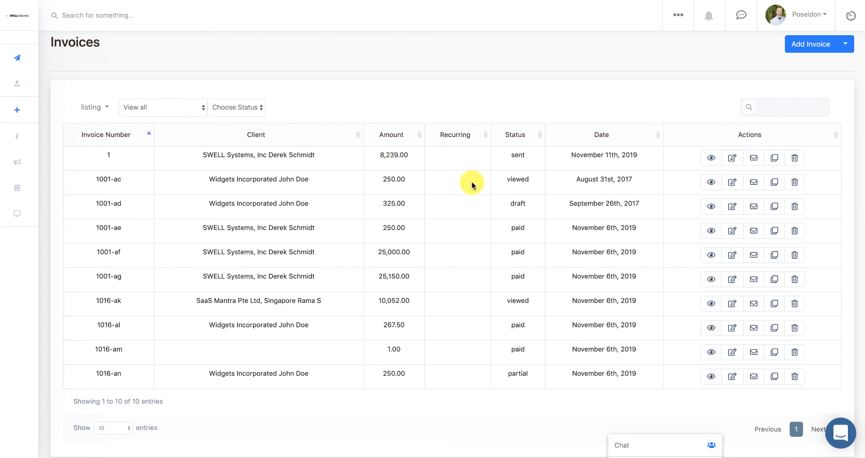
Step: Open invoice 1 and review its history, payments and full details, including the amounts and sending options
{"action": "left_click", "coordinate": [732, 163]}
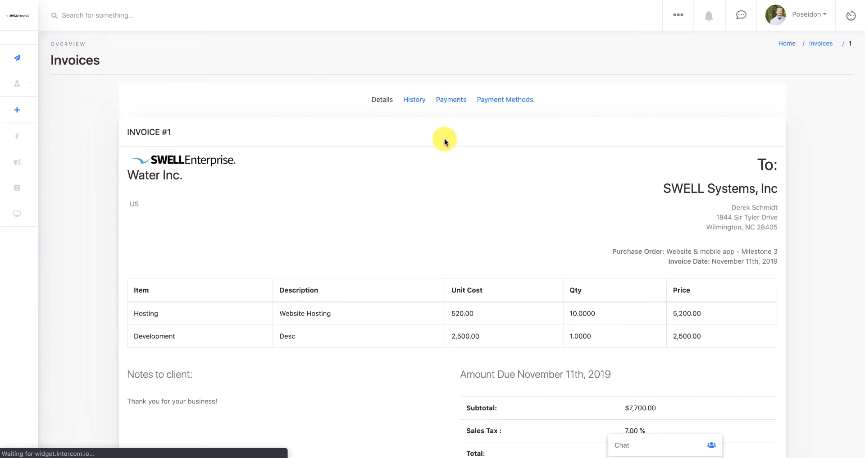
{"action": "left_click", "coordinate": [410, 101]}
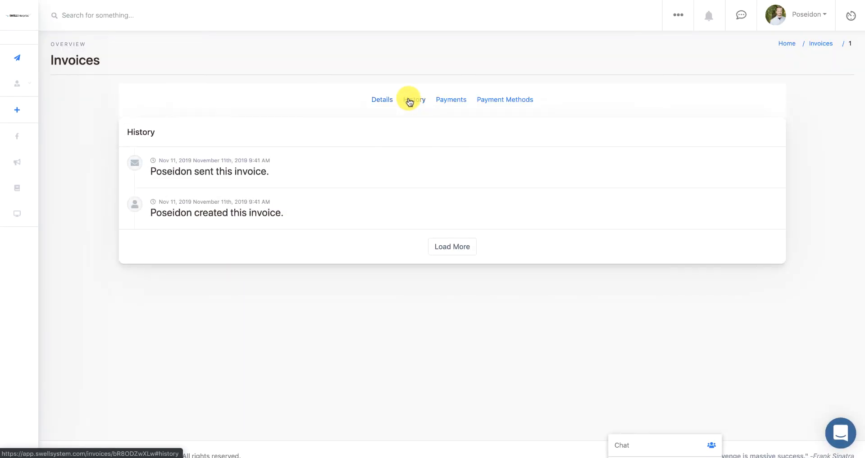
{"action": "left_click", "coordinate": [452, 101]}
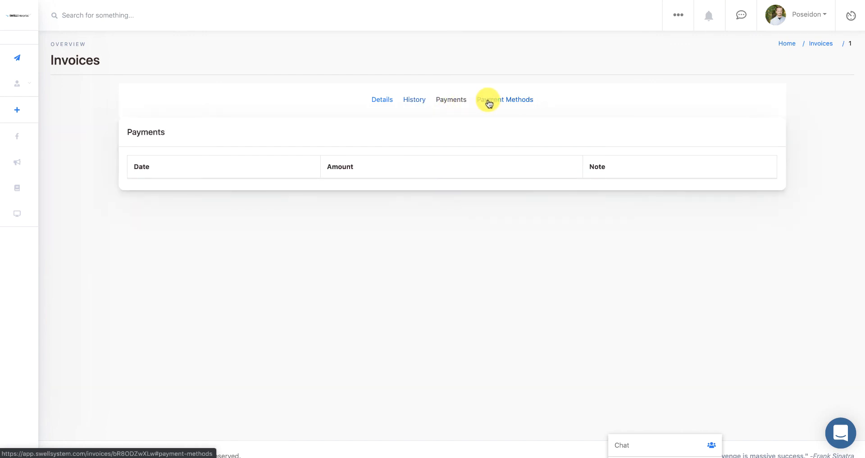
{"action": "left_click", "coordinate": [411, 102]}
{"action": "left_click", "coordinate": [381, 101]}
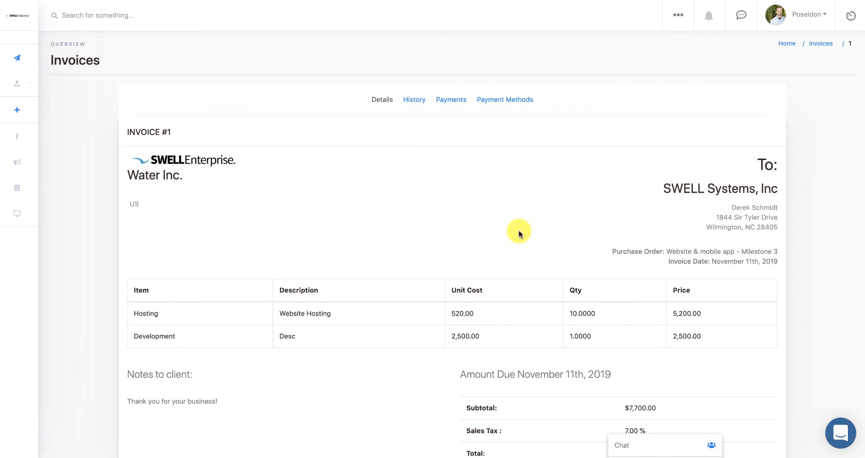
{"action": "scroll", "coordinate": [580, 248], "scroll_direction": "down", "scroll_amount": 2}
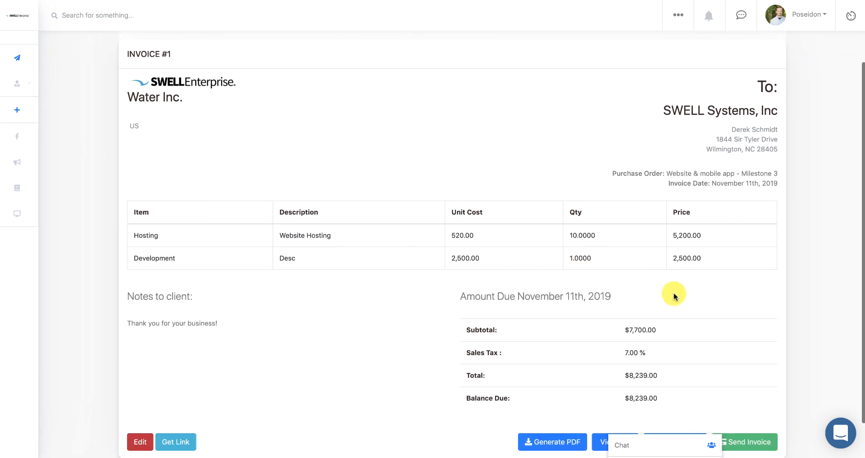
Step: Open the support messenger for starting a conversation or searching help articles
{"action": "left_click", "coordinate": [841, 432]}
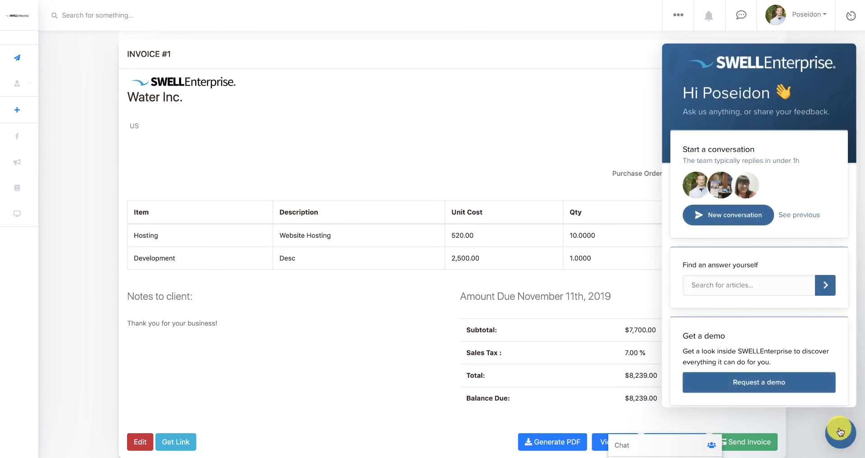